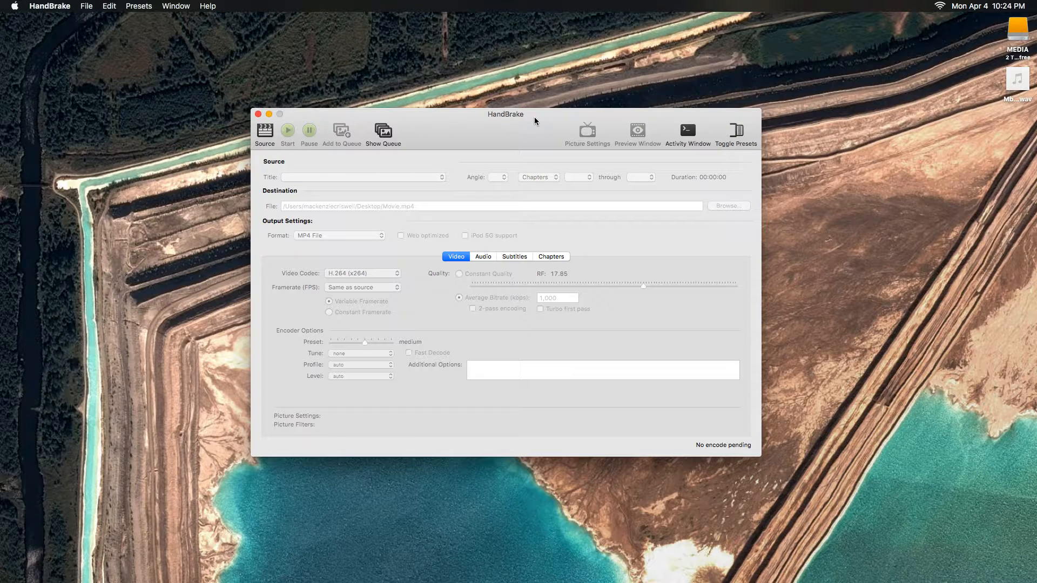
drag(503, 135, 505, 144)
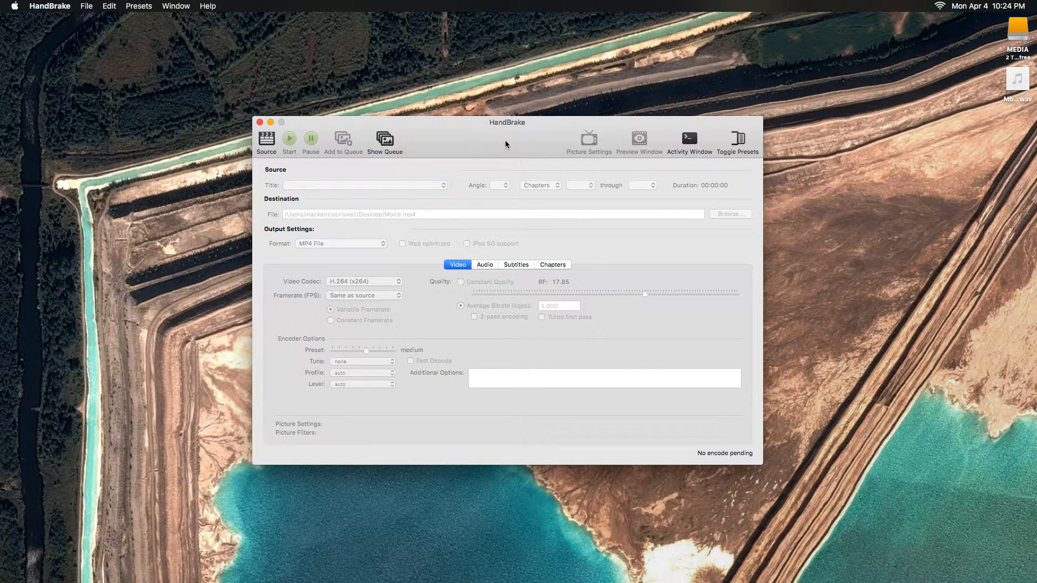
mouse_move(506, 143)
mouse_down()
mouse_move(494, 130)
mouse_move(474, 135)
mouse_move(537, 127)
mouse_move(493, 145)
mouse_up()
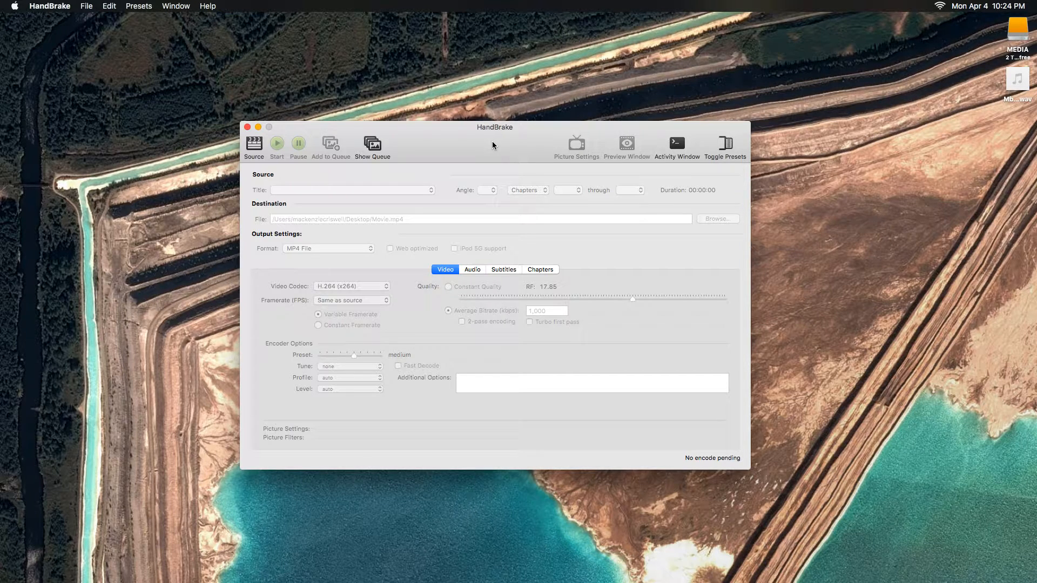
drag(492, 145, 487, 132)
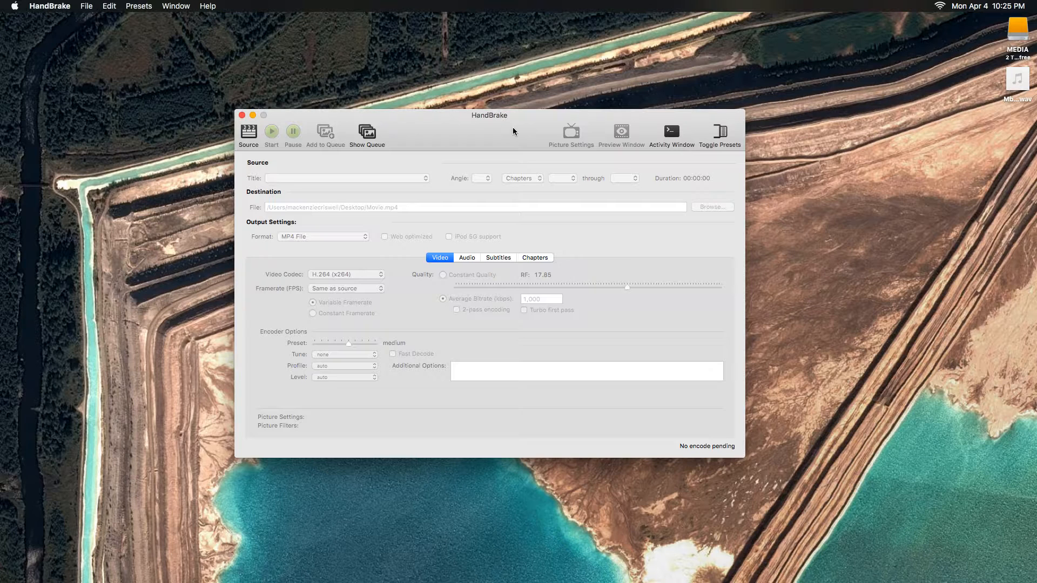
drag(437, 125, 488, 146)
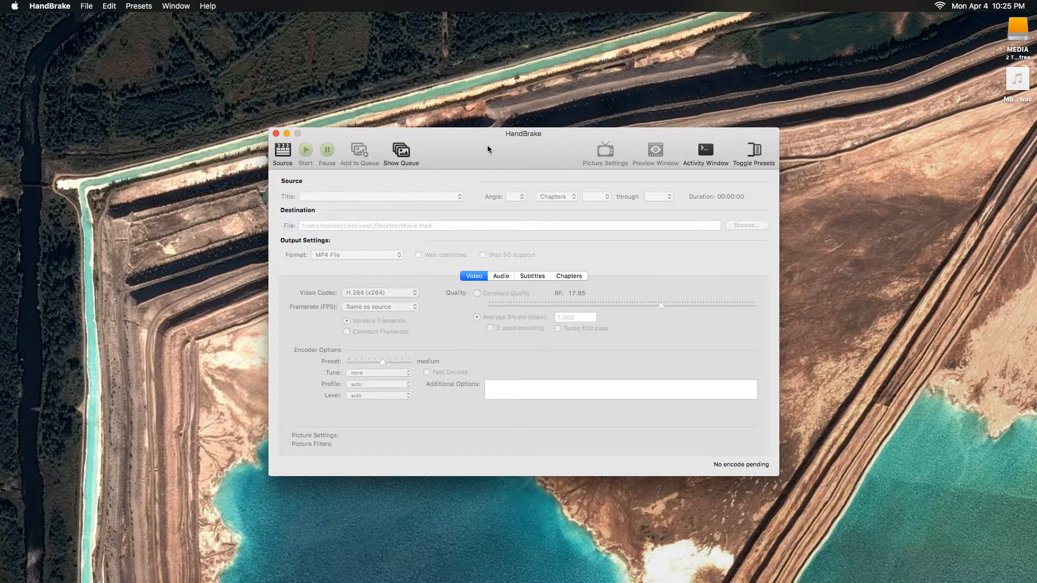
drag(526, 157, 539, 114)
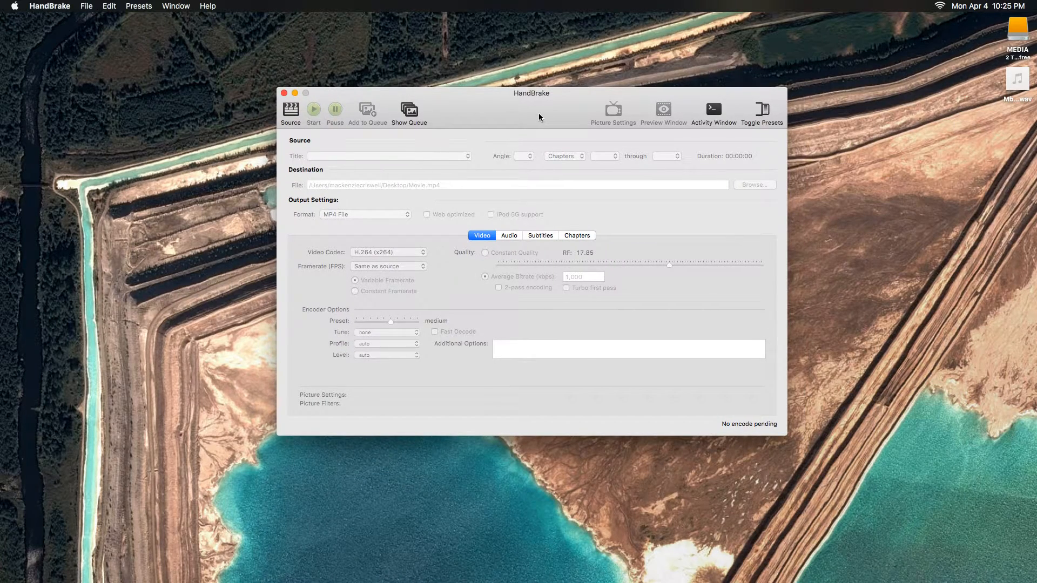
drag(539, 117, 543, 142)
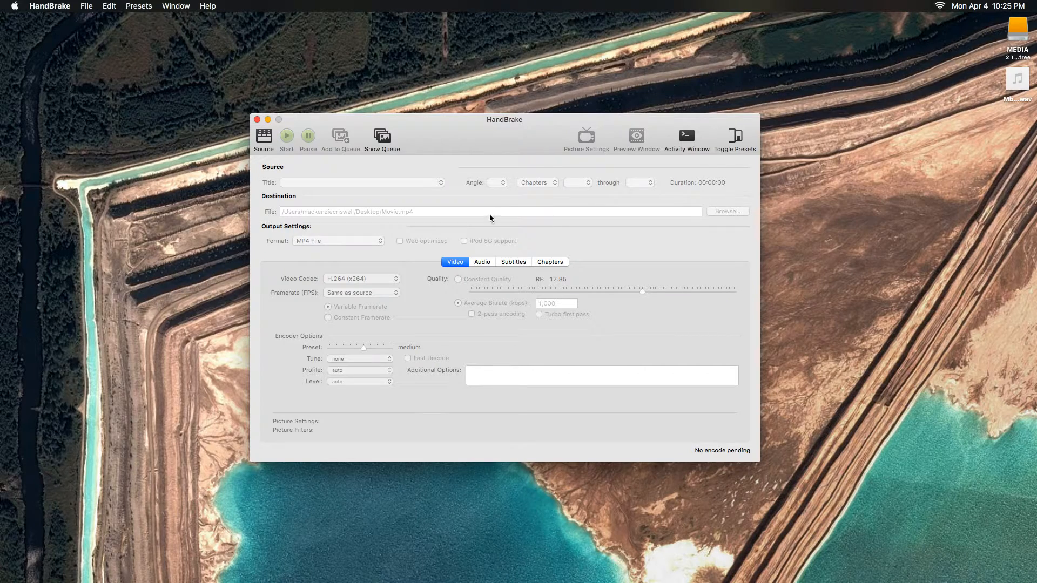
drag(519, 145, 515, 142)
Load the Star Wars The Force Awakens .m4v movie file as the source in HandBrake.
mouse_move(2, 270)
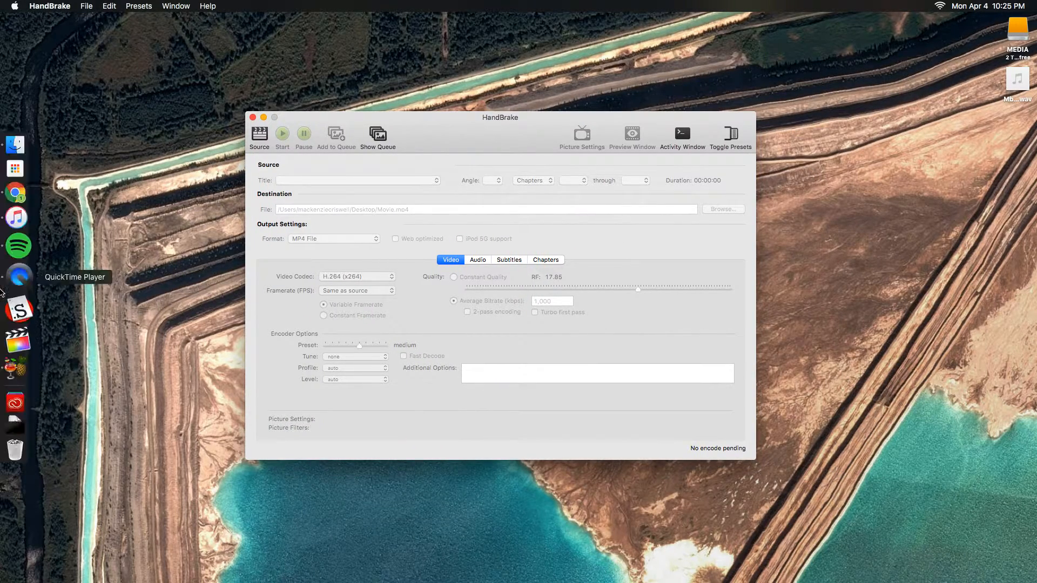
click(18, 411)
drag(89, 367, 303, 287)
mouse_move(493, 139)
mouse_down()
mouse_move(460, 132)
mouse_move(501, 123)
mouse_move(494, 128)
mouse_up()
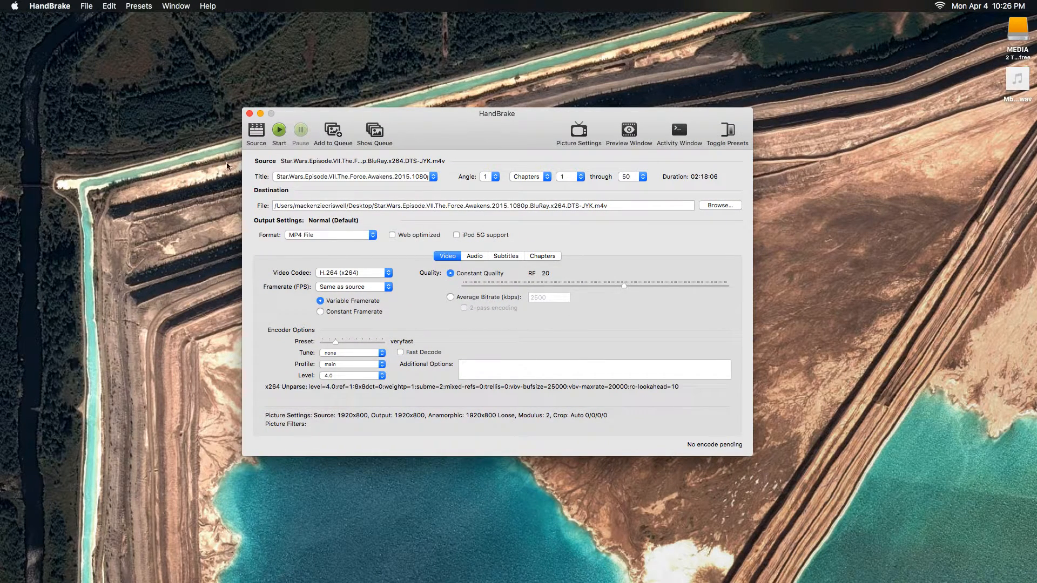
mouse_move(9, 241)
drag(487, 137, 488, 141)
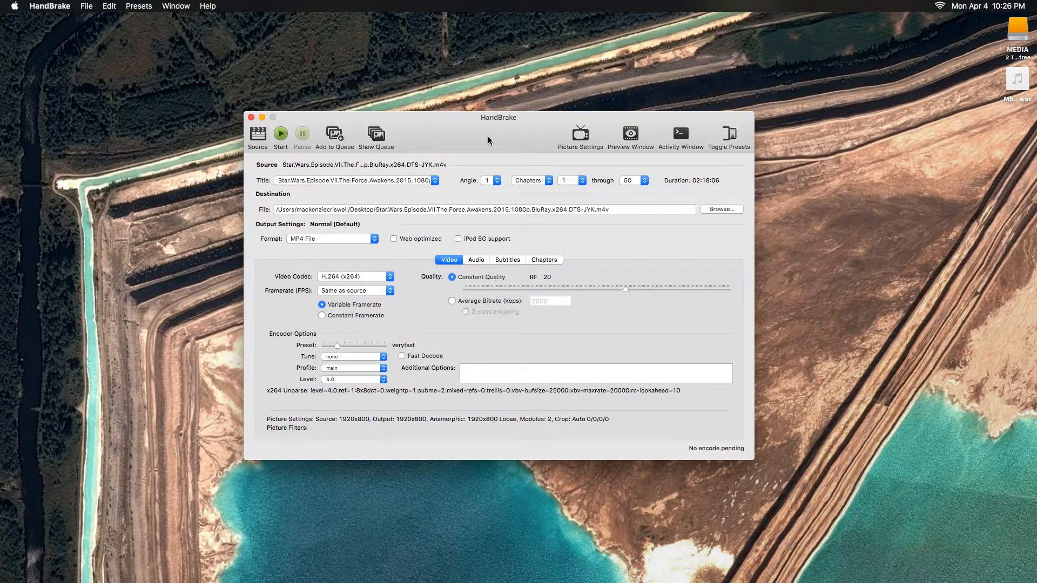
drag(513, 131, 522, 142)
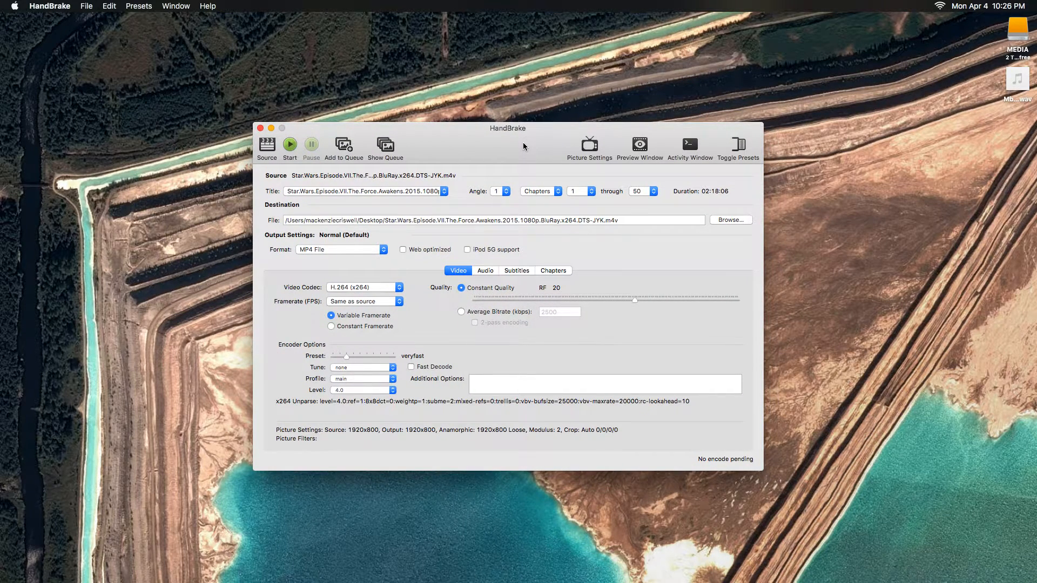
drag(540, 141, 537, 95)
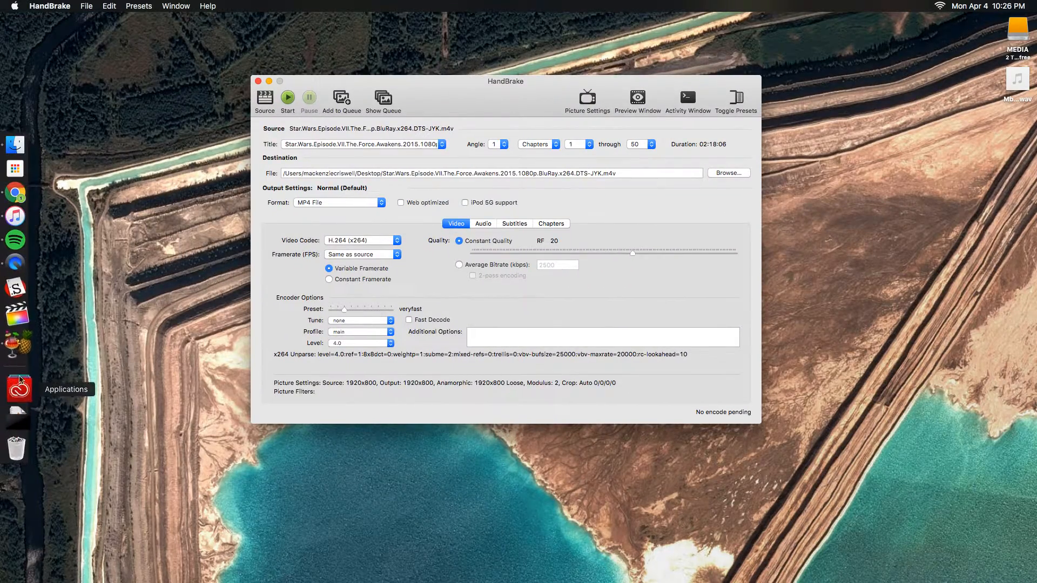
Show the encode queue beside the main window and add the loaded movie to it.
drag(425, 78, 390, 64)
click(350, 84)
drag(445, 247, 799, 92)
drag(650, 66, 587, 48)
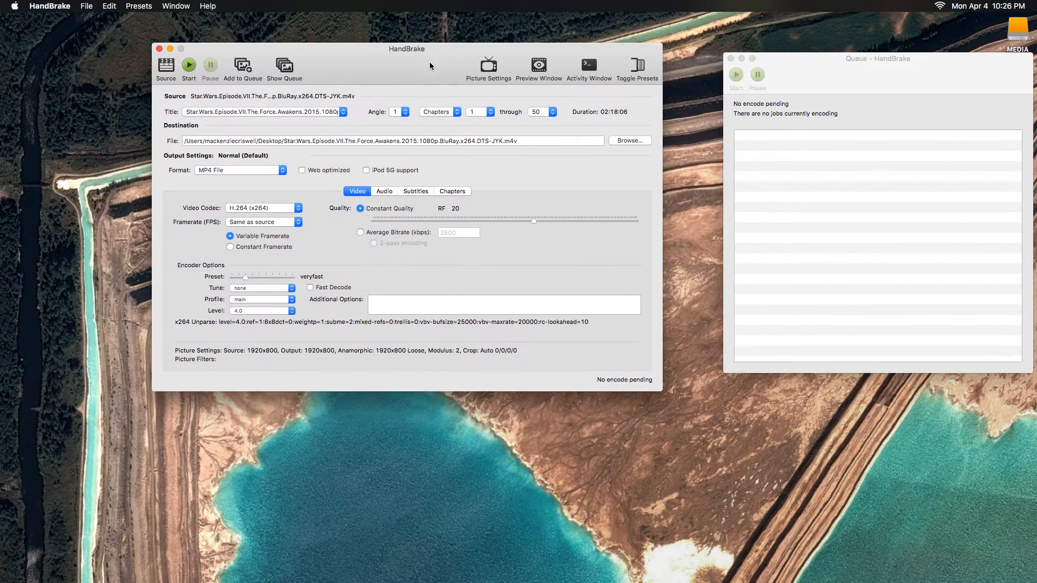
click(243, 69)
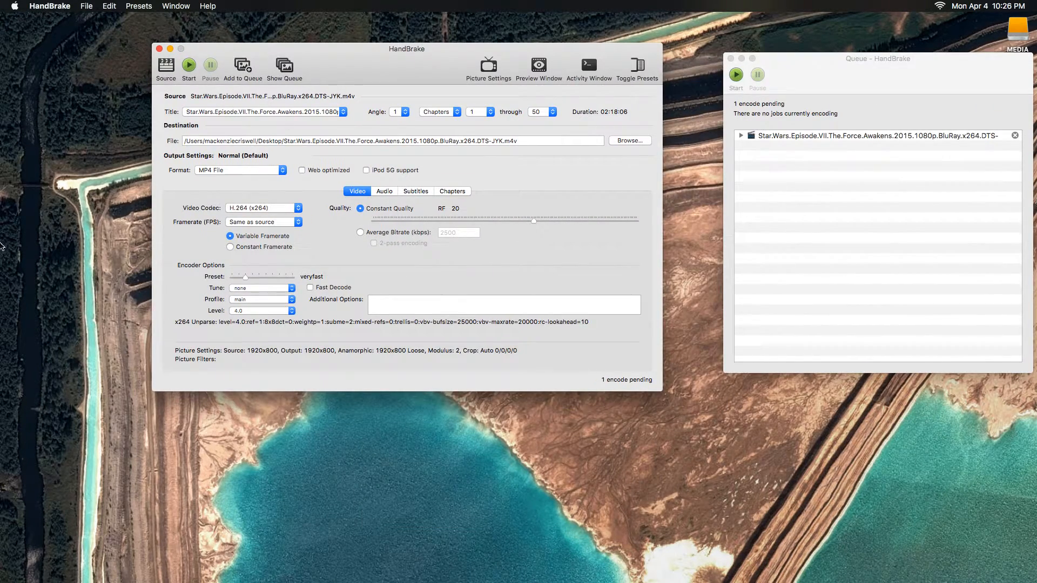
Move the main window and the queue window further apart so both can be seen side by side.
mouse_move(1, 244)
click(16, 416)
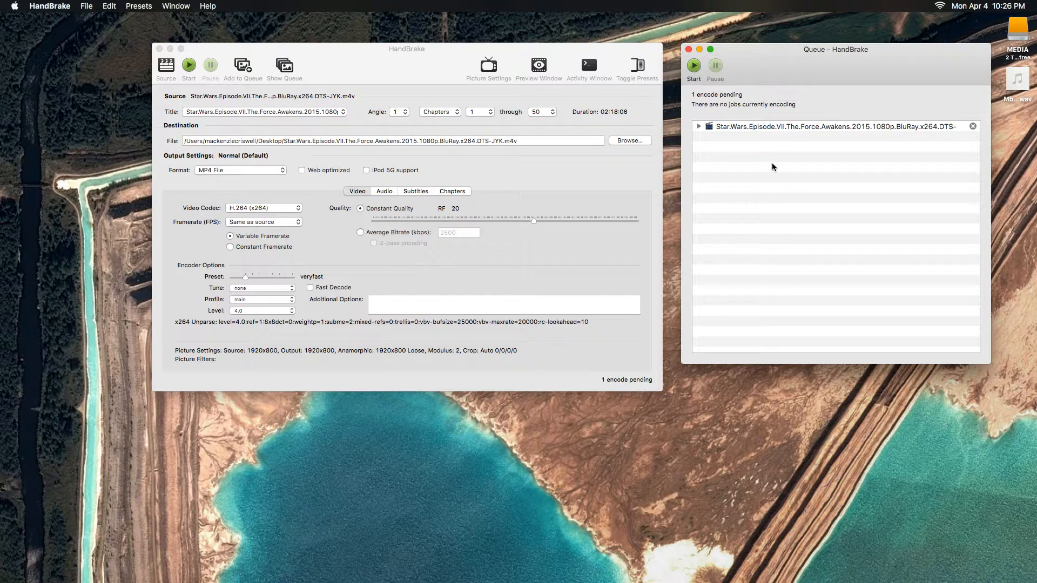
drag(401, 70, 377, 59)
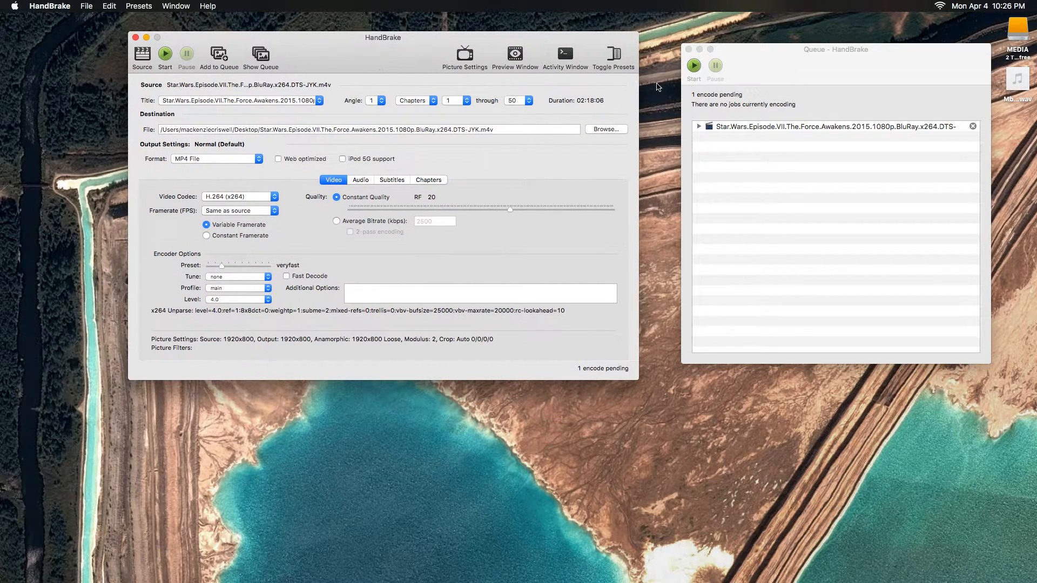
drag(870, 68, 906, 50)
drag(356, 61, 243, 57)
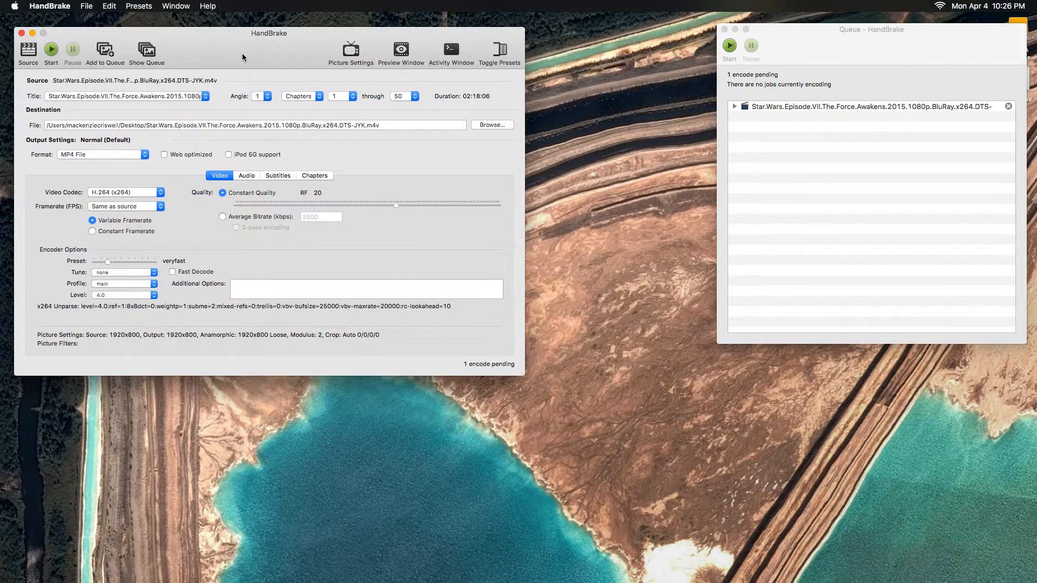
drag(243, 57, 246, 48)
Examine the available video codecs, the audio track's codec choices and the subtitle settings.
click(158, 185)
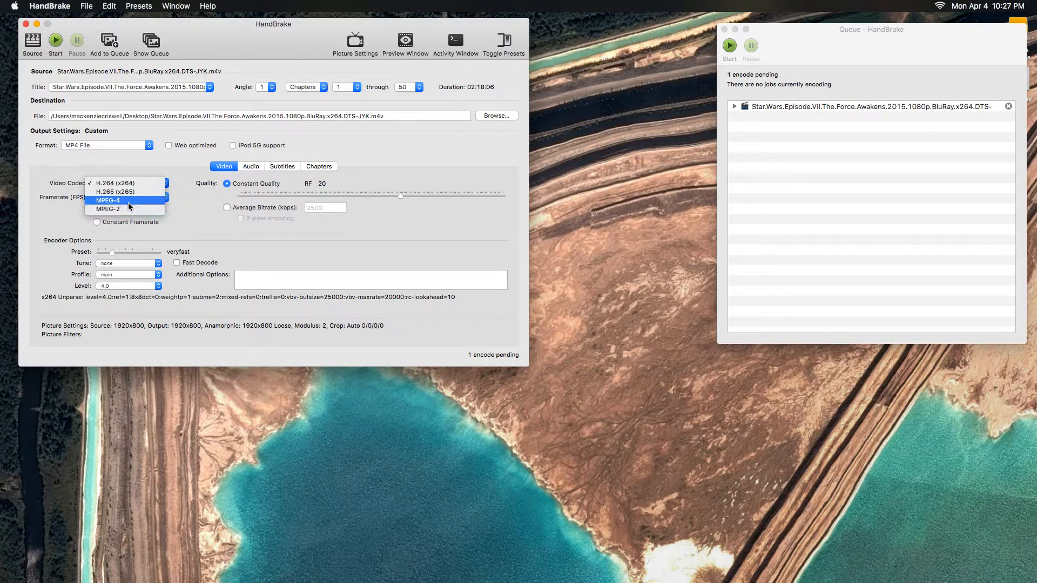
click(144, 159)
click(251, 167)
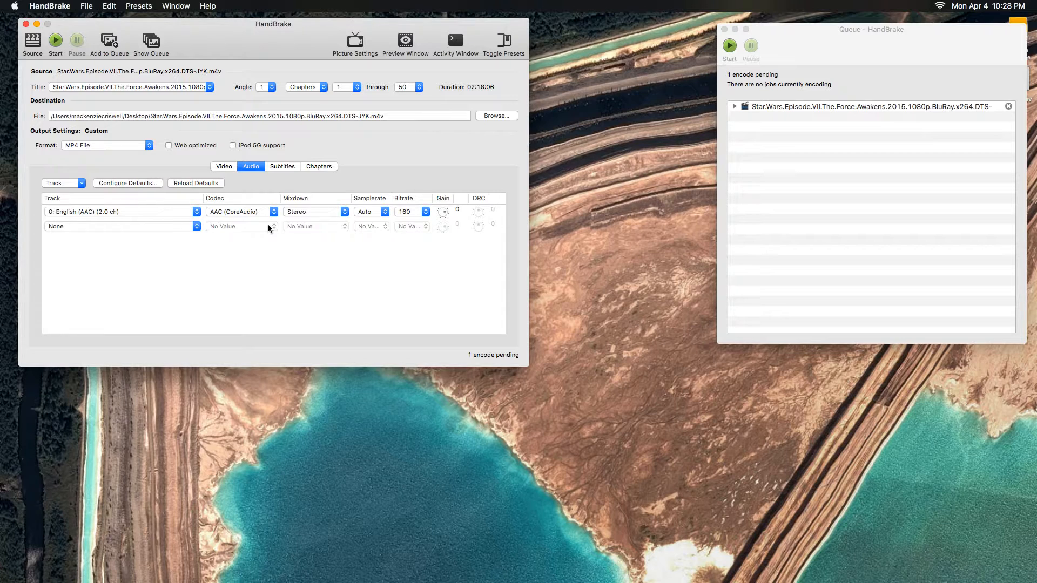
click(234, 212)
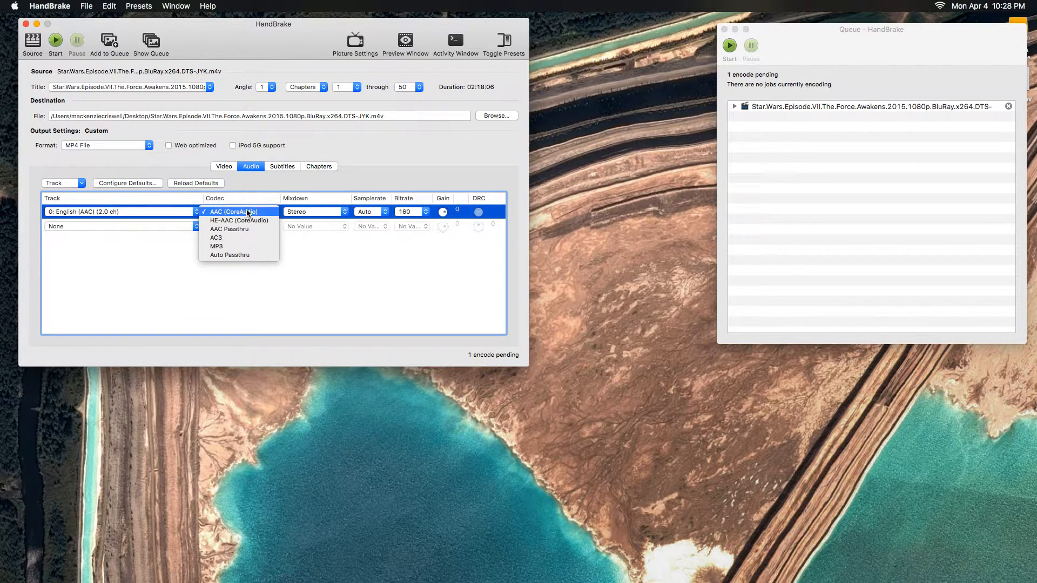
click(105, 270)
click(152, 290)
click(282, 166)
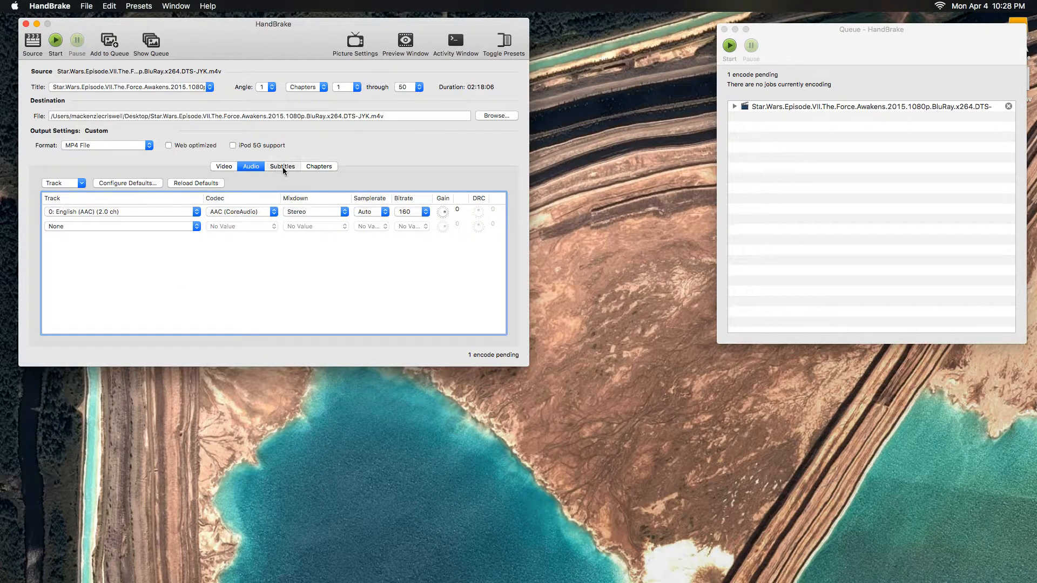
click(156, 212)
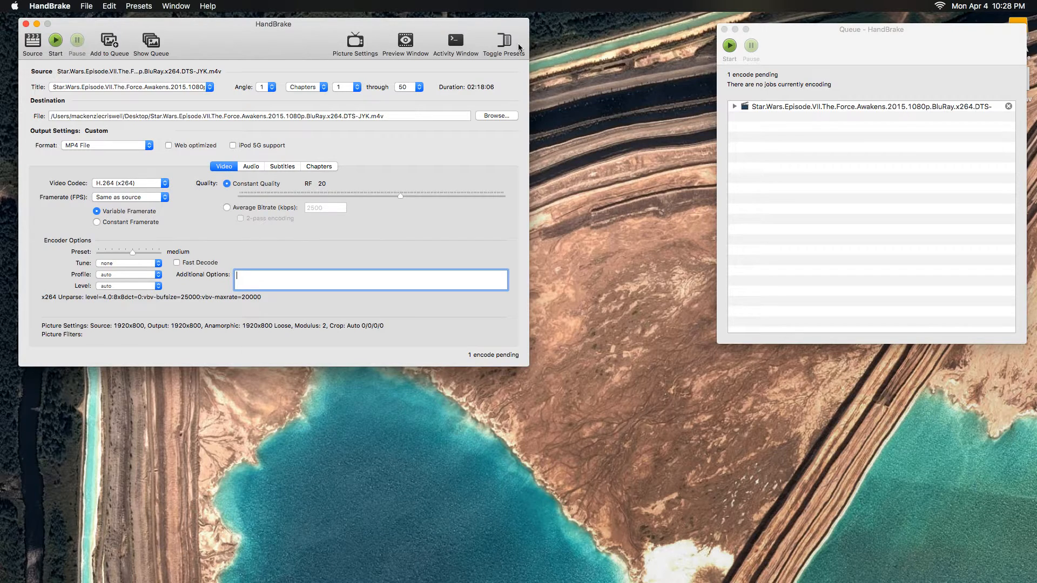
Show the presets list and try several device presets, including iPod, Universal, iPad, Android and Windows Phone 8.
click(505, 42)
click(572, 61)
click(564, 53)
click(601, 80)
click(583, 113)
click(583, 130)
Compare the Normal and High Profile presets in the Regular group and end with Normal applied.
click(586, 147)
click(587, 156)
click(583, 149)
click(585, 156)
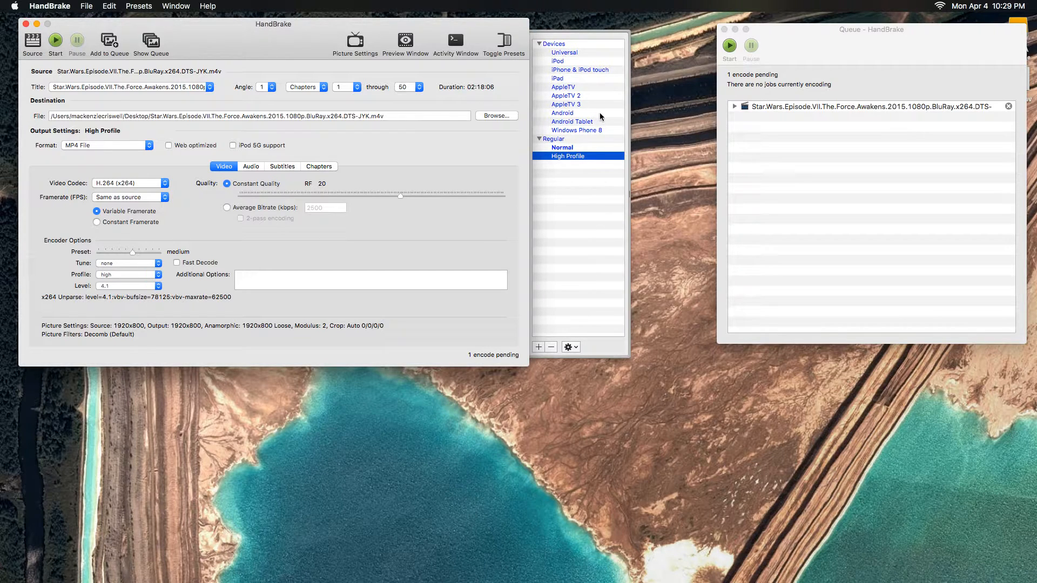
drag(629, 125, 659, 129)
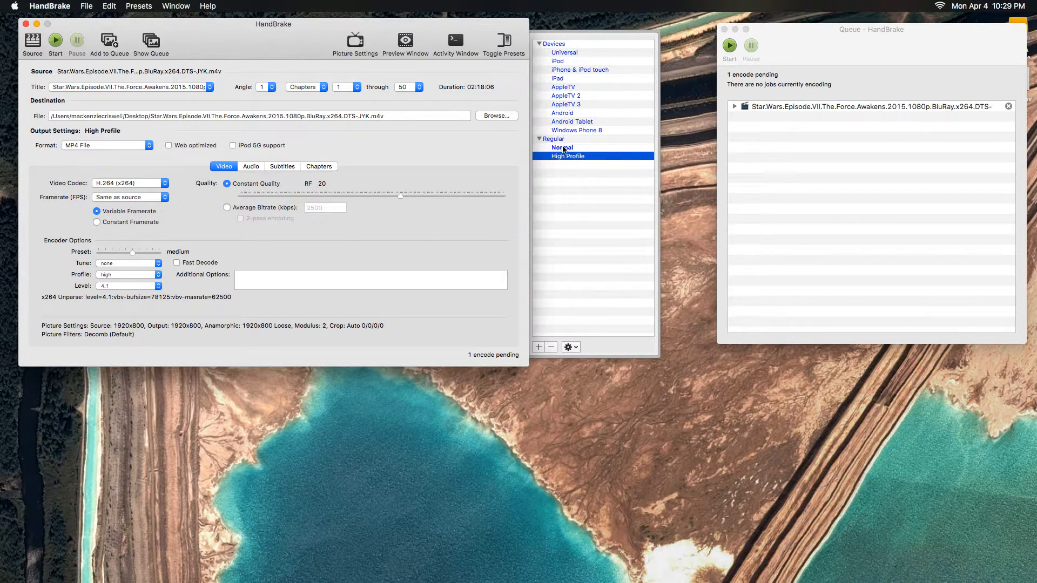
click(562, 148)
click(574, 156)
click(573, 148)
click(574, 157)
click(577, 149)
click(576, 155)
click(577, 148)
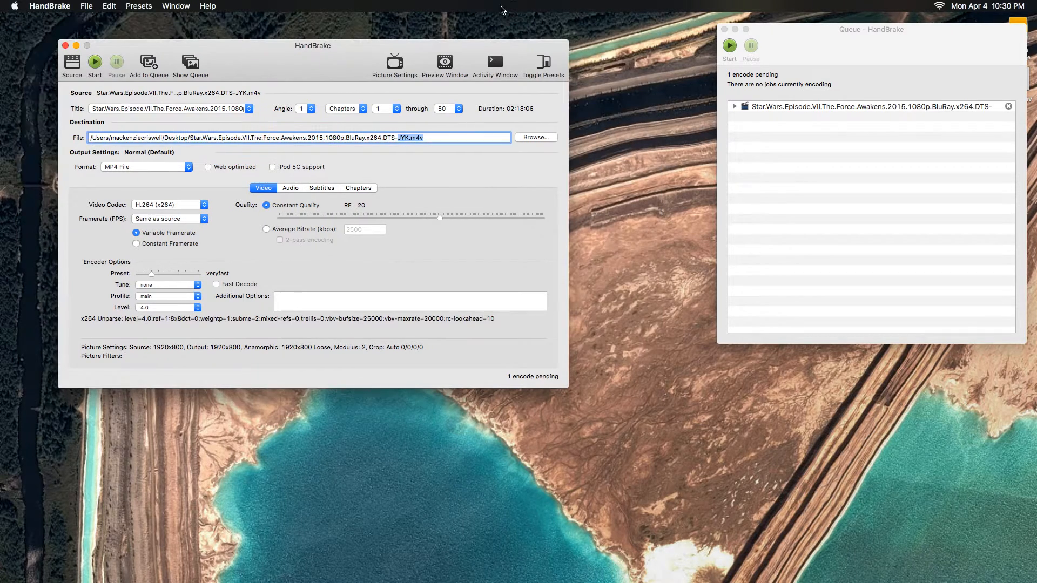
Show the activity log beside the main window and start encoding the movie.
click(494, 61)
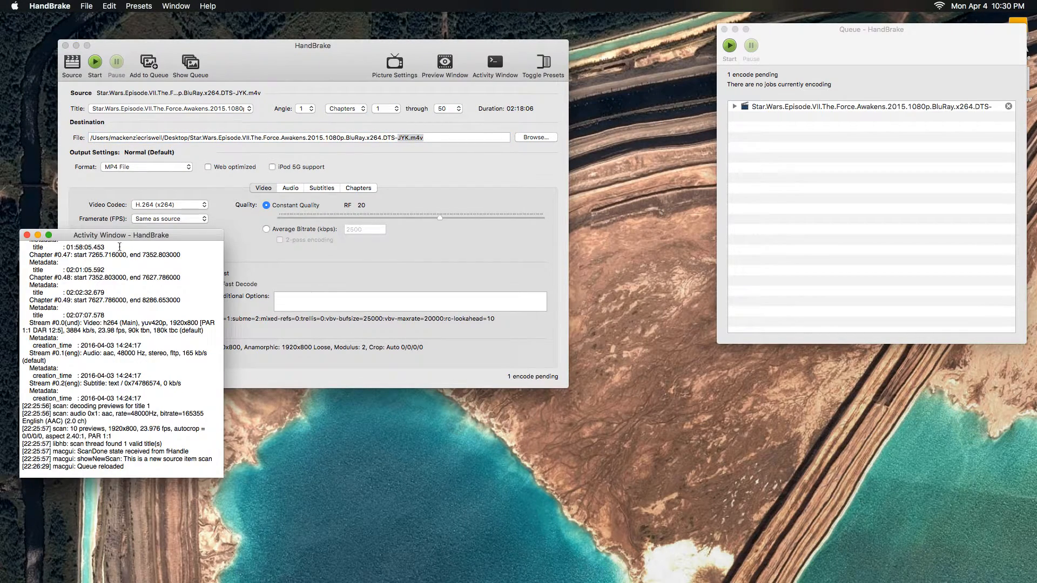
drag(86, 235, 722, 220)
click(250, 65)
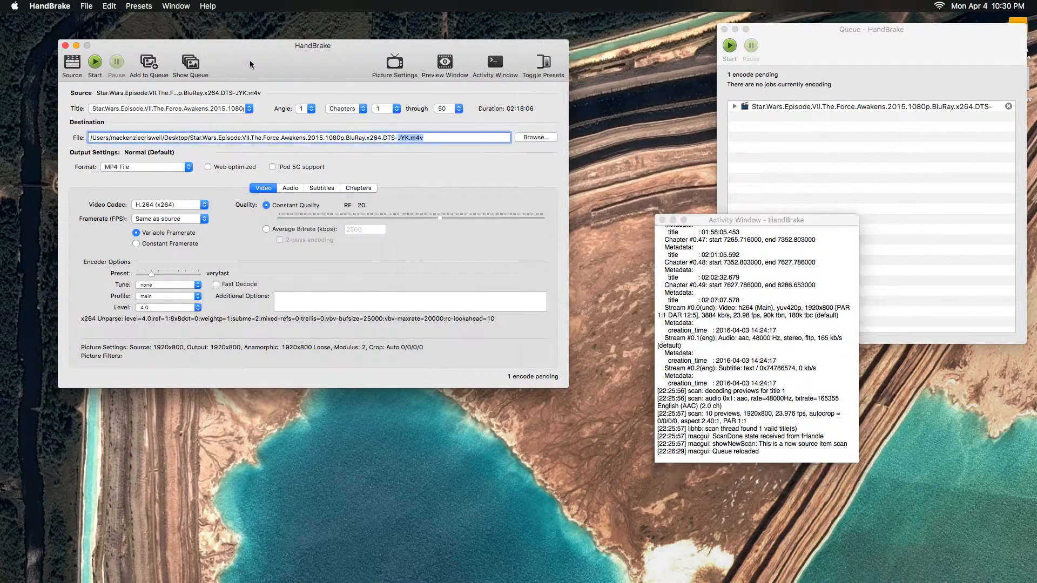
click(95, 62)
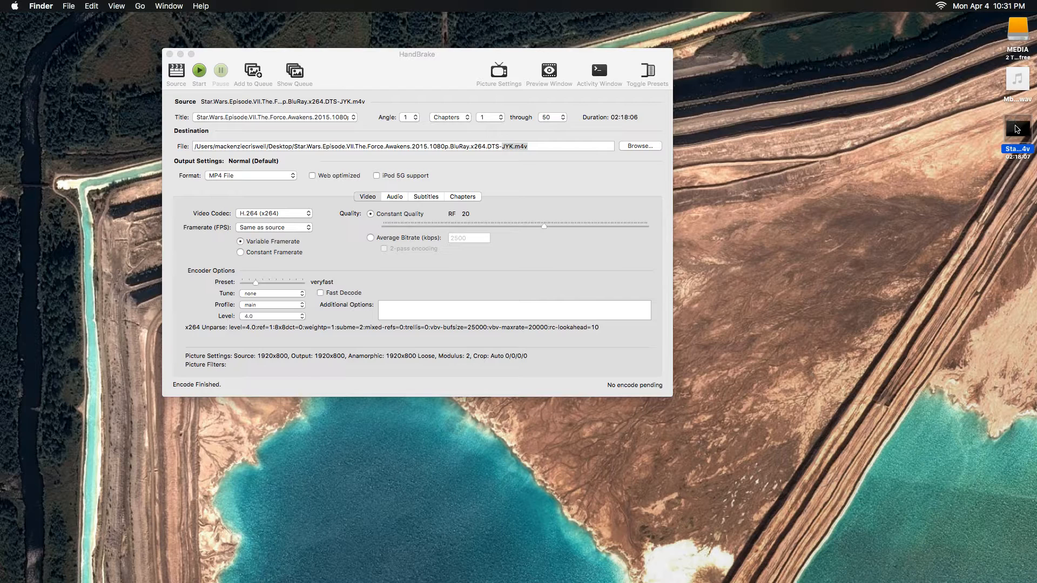
Play the encoded movie from the desktop in QuickTime Player, lower its volume and jump to about halfway through.
double_click(1017, 129)
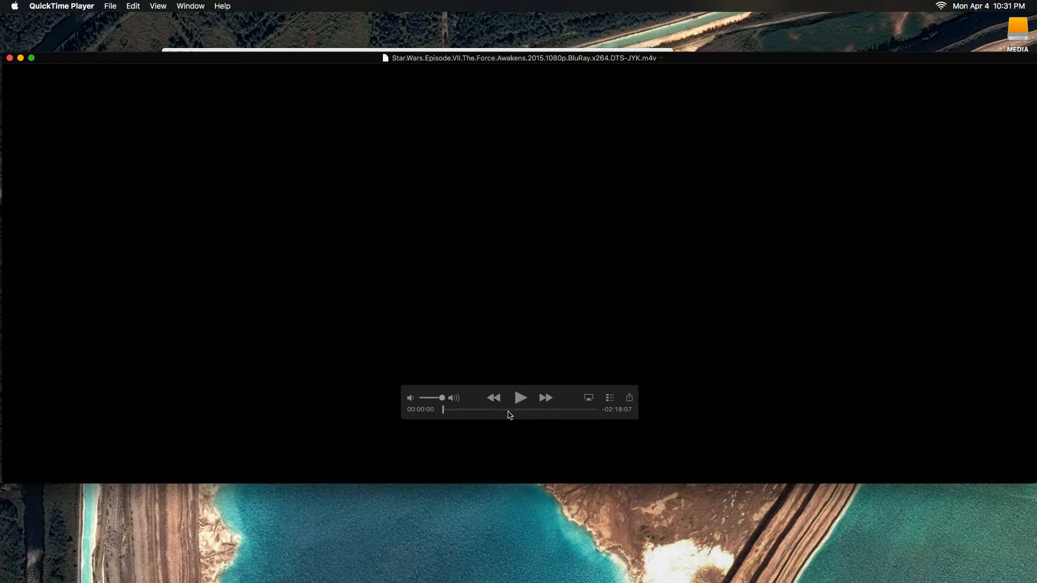
click(520, 398)
drag(440, 397, 426, 399)
click(522, 409)
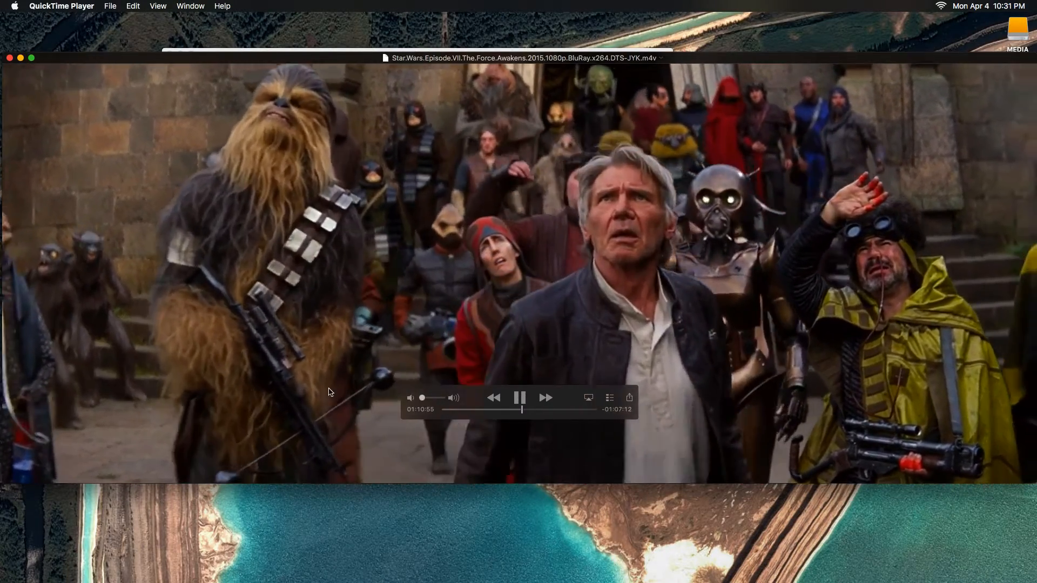
Shrink and reposition the movie player window, close it and return to HandBrake.
drag(1036, 320, 824, 320)
drag(551, 302, 773, 279)
click(625, 357)
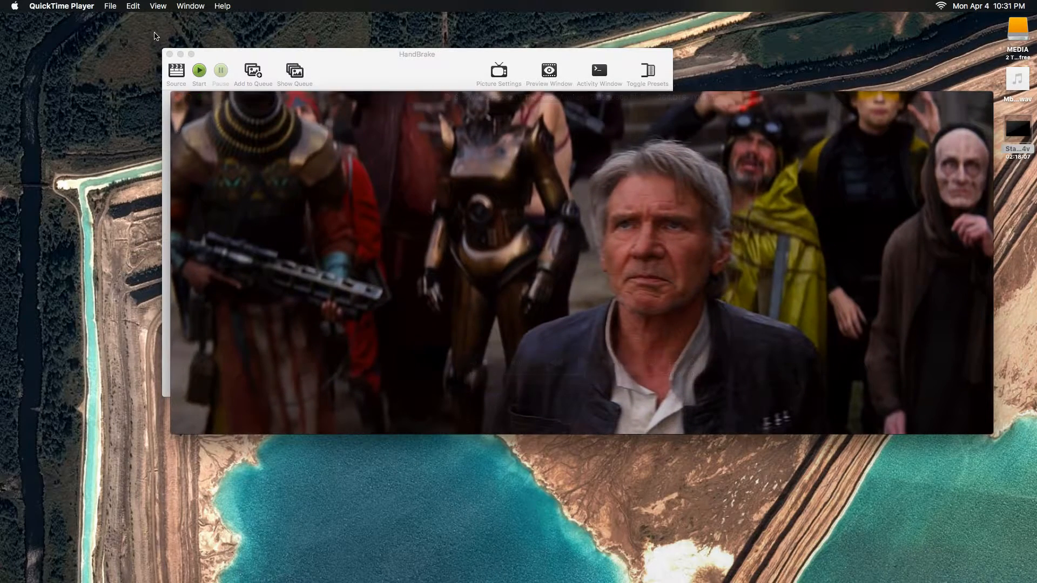
click(178, 98)
click(434, 81)
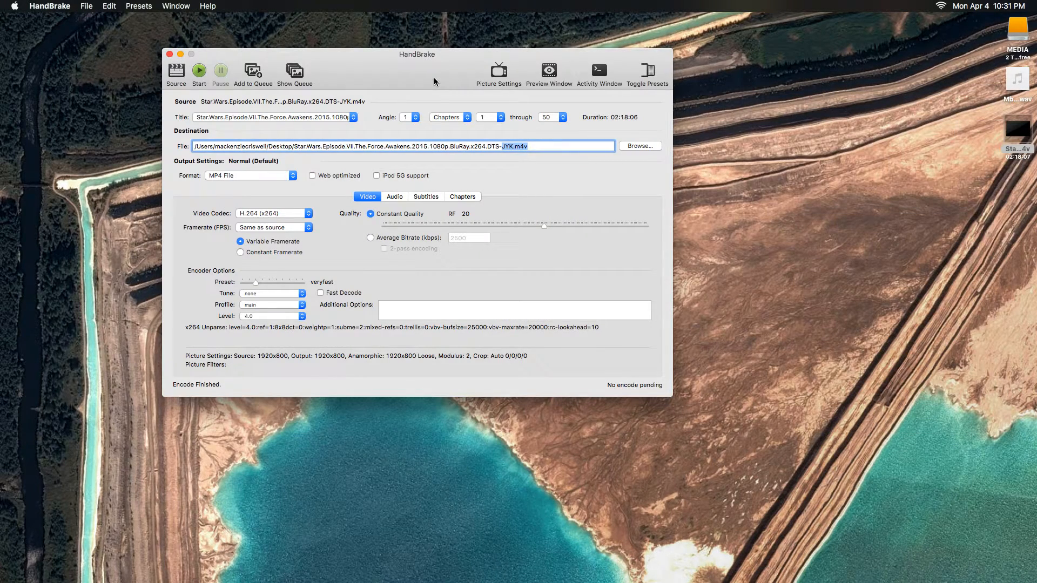
click(544, 148)
mouse_move(1, 170)
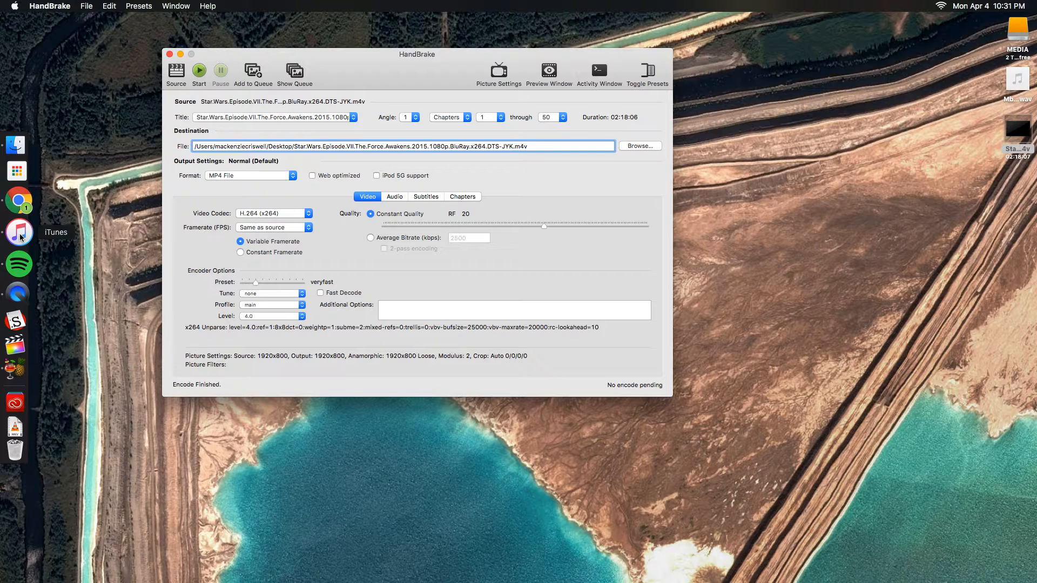
drag(434, 55, 564, 105)
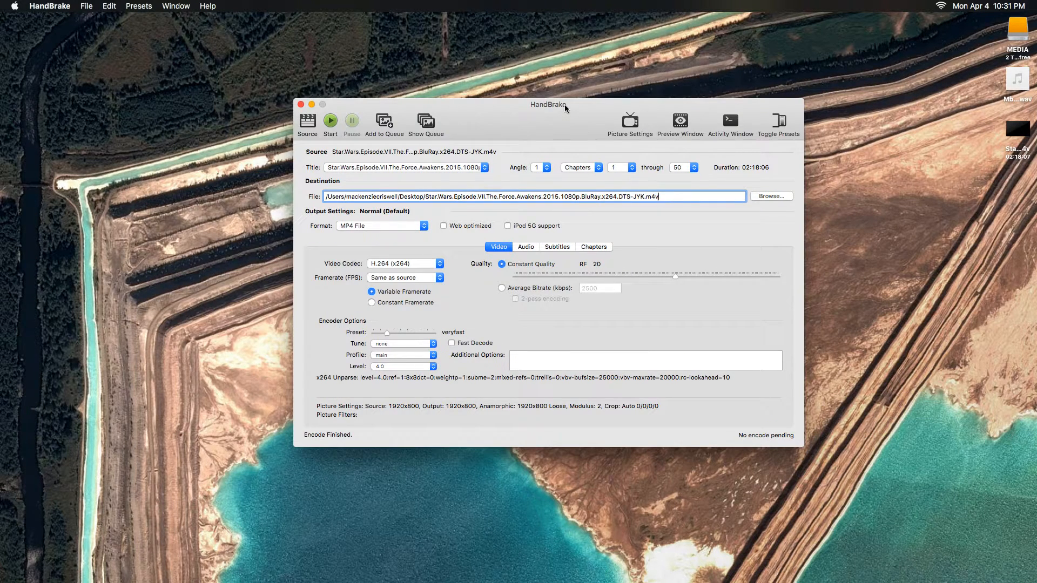